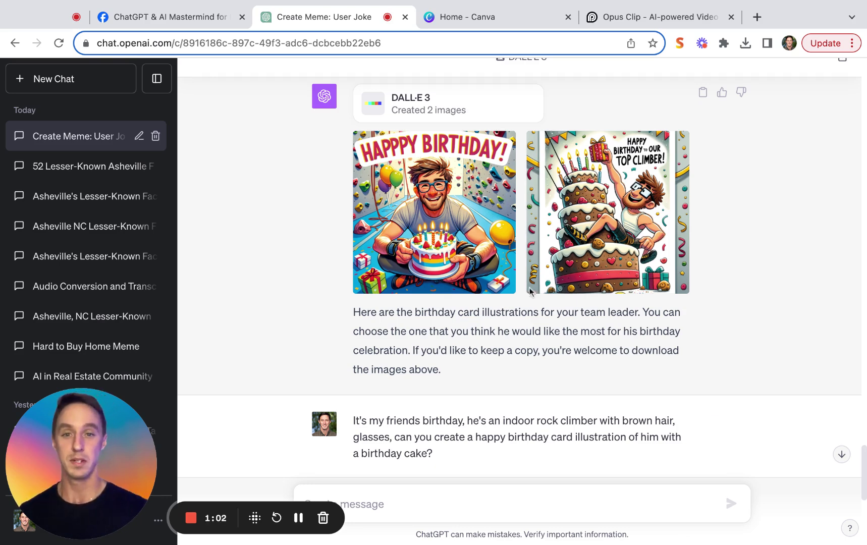
Step: Download the first DALL·E rock-climber birthday image from ChatGPT, then go to Canva's home page
{"action": "left_click", "coordinate": [482, 236]}
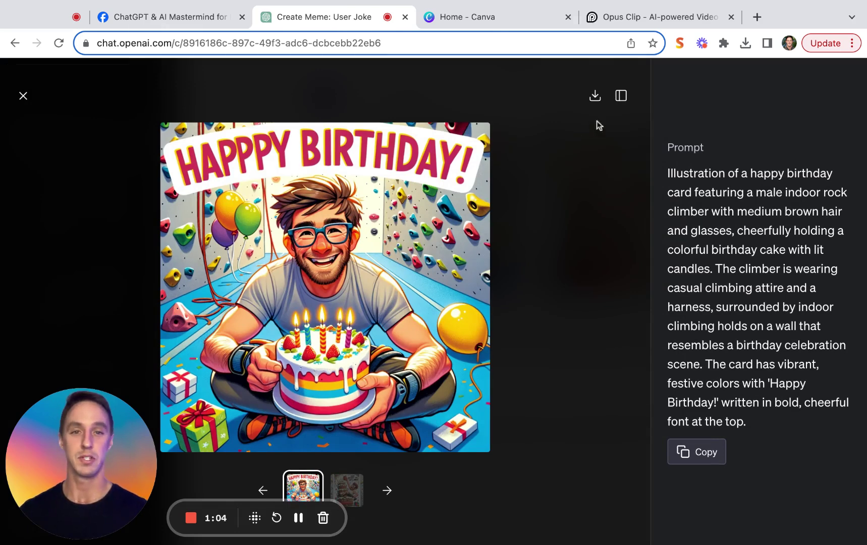
{"action": "left_click", "coordinate": [595, 96]}
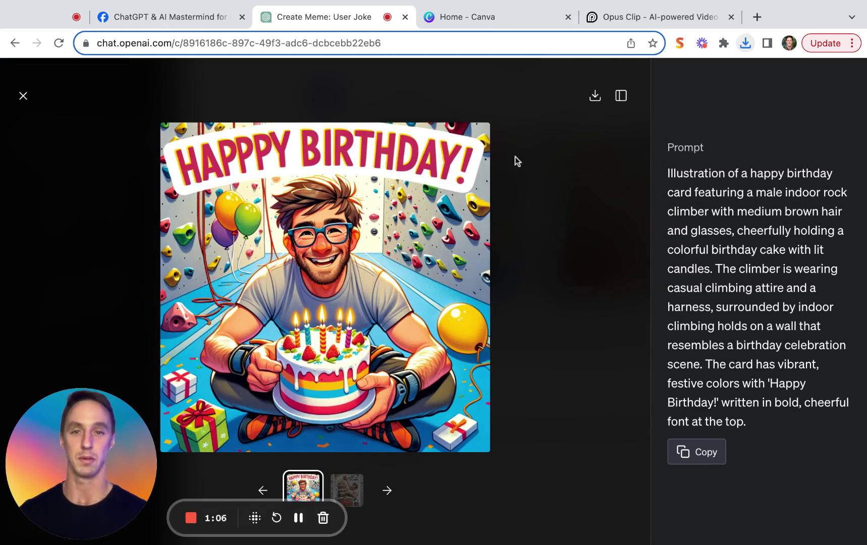
{"action": "left_click", "coordinate": [482, 18]}
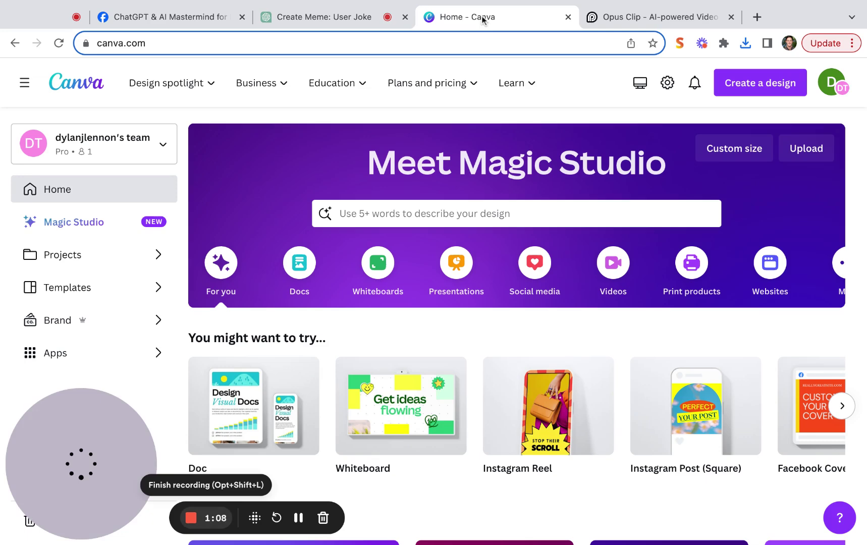
Step: Create an Instagram Post and fill the page with the uploaded rock-climber birthday image
{"action": "left_click", "coordinate": [534, 264]}
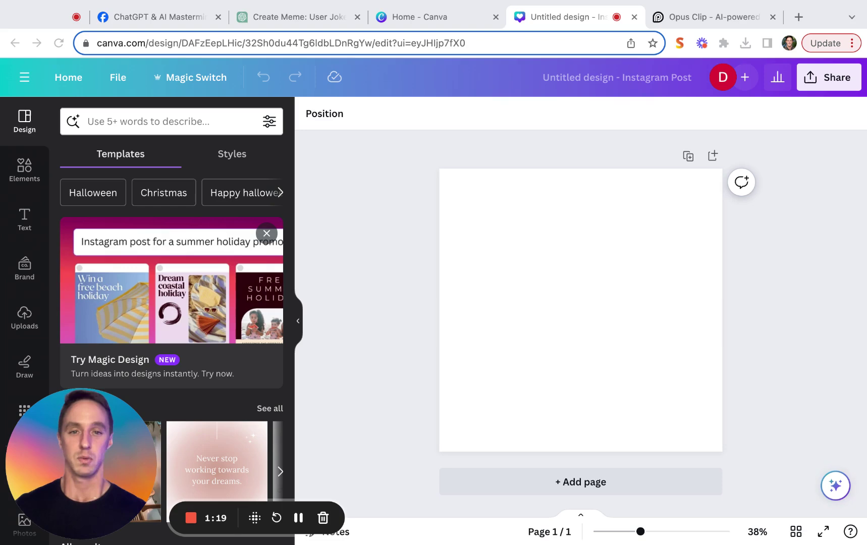
{"action": "left_click_drag", "start_coordinate": [746, 43], "coordinate": [579, 335]}
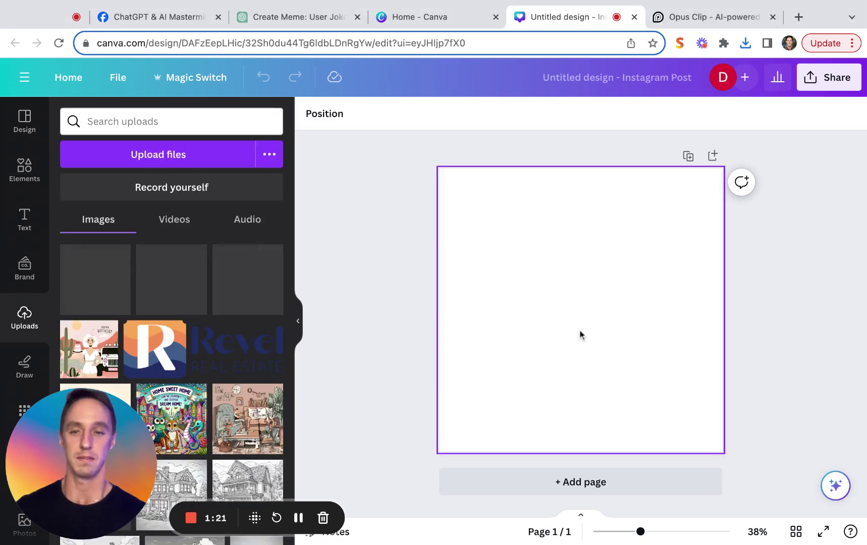
{"action": "left_click_drag", "start_coordinate": [570, 276], "coordinate": [522, 227]}
{"action": "left_click_drag", "start_coordinate": [625, 354], "coordinate": [722, 451]}
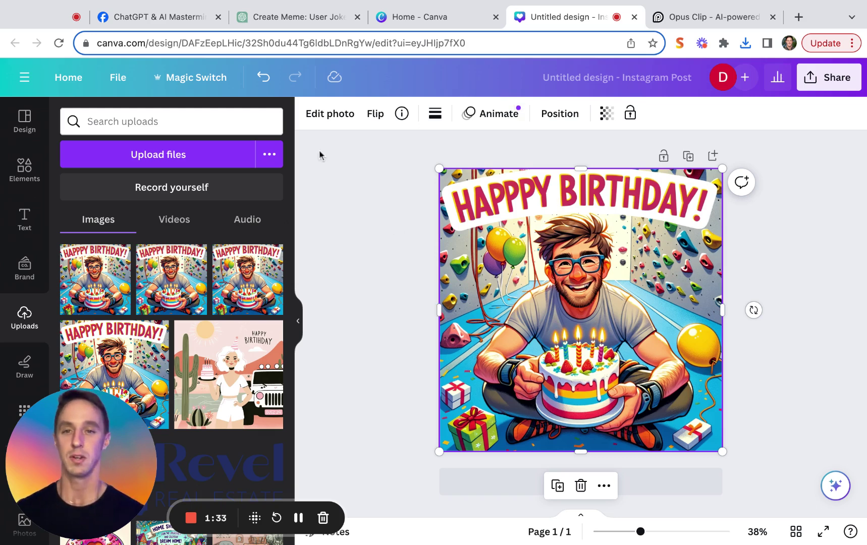
Step: Extract the image's title with Grab Text and fix HAPPPY to read HAPPY BIRTHDAY!
{"action": "left_click", "coordinate": [313, 116]}
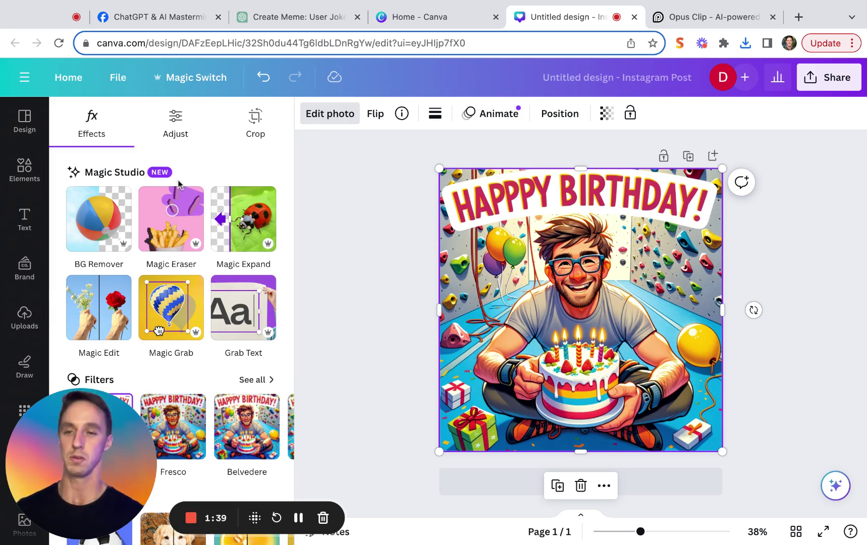
{"action": "left_click", "coordinate": [241, 321]}
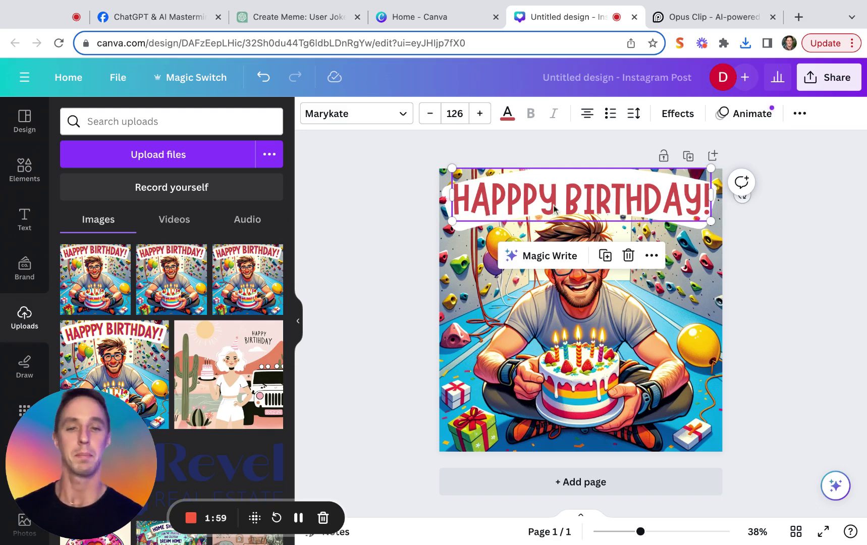
{"action": "left_click", "coordinate": [529, 202]}
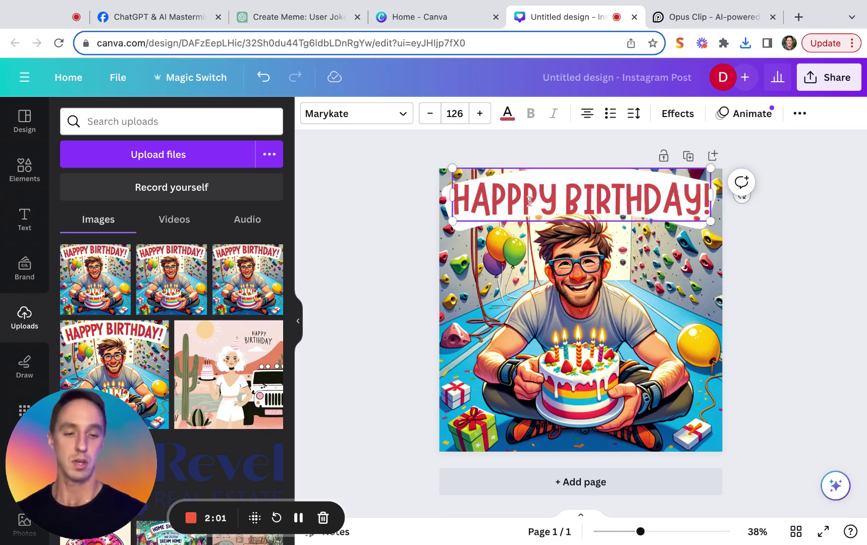
{"action": "key", "text": "BackSpace"}
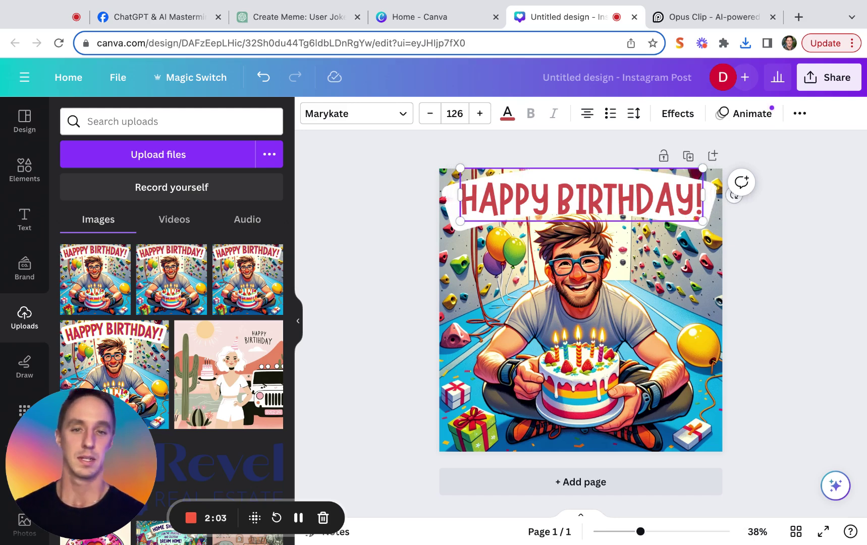
{"action": "left_click", "coordinate": [745, 232]}
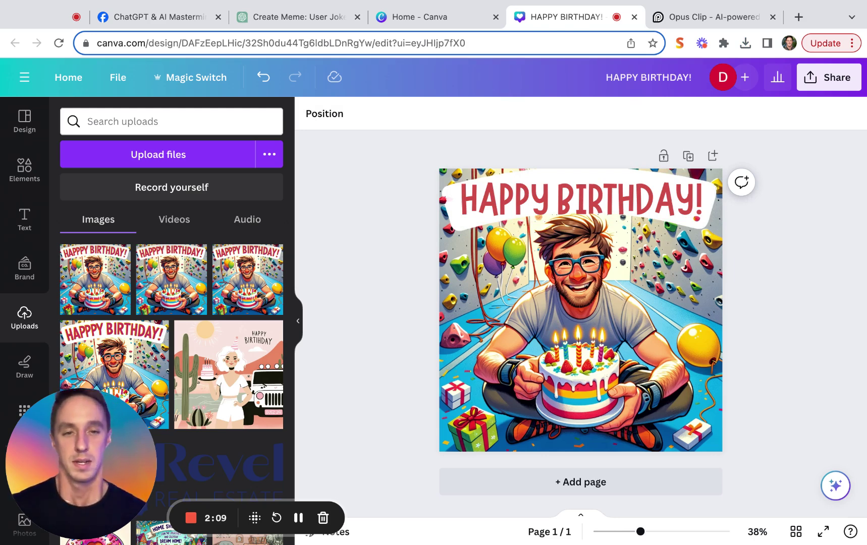
Step: Give the HAPPY BIRTHDAY! title a slight Curve effect and position it inside the white banner
{"action": "left_click", "coordinate": [646, 207]}
{"action": "left_click", "coordinate": [682, 118]}
{"action": "scroll", "coordinate": [228, 315], "scroll_direction": "down", "scroll_amount": 2}
{"action": "left_click", "coordinate": [183, 488]}
{"action": "scroll", "coordinate": [218, 406], "scroll_direction": "down", "scroll_amount": 1}
{"action": "left_click", "coordinate": [167, 525]}
{"action": "left_click_drag", "start_coordinate": [167, 525], "coordinate": [184, 525]}
{"action": "left_click", "coordinate": [530, 247]}
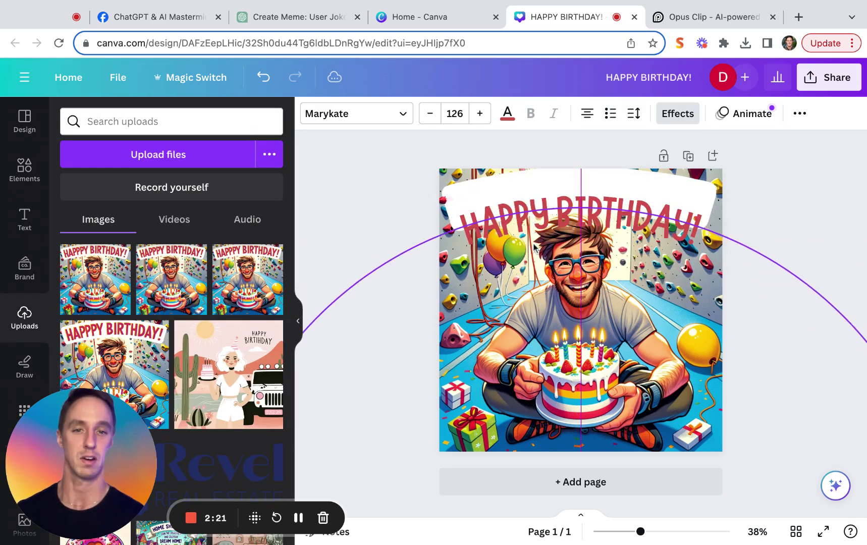
{"action": "left_click_drag", "start_coordinate": [535, 247], "coordinate": [536, 247]}
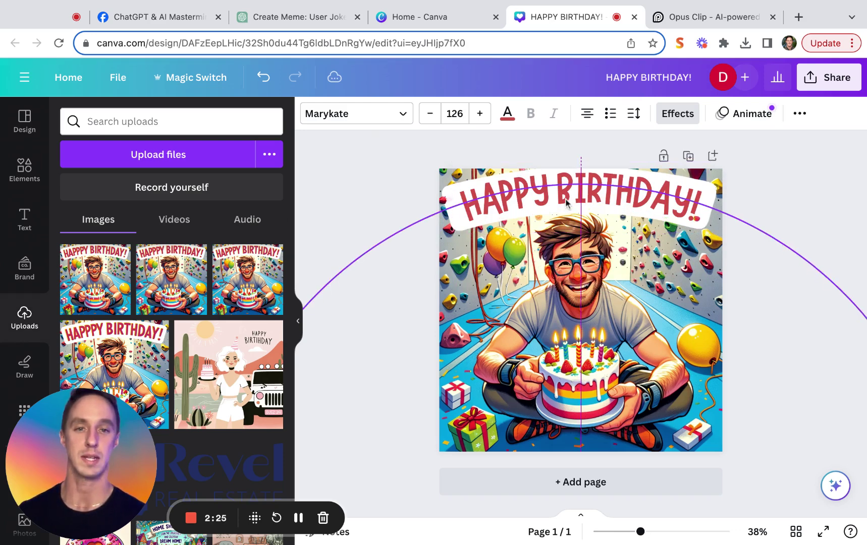
Step: Recolour the HAPPY BIRTHDAY! title from the photo's gold to bright yellow
{"action": "left_click", "coordinate": [507, 114]}
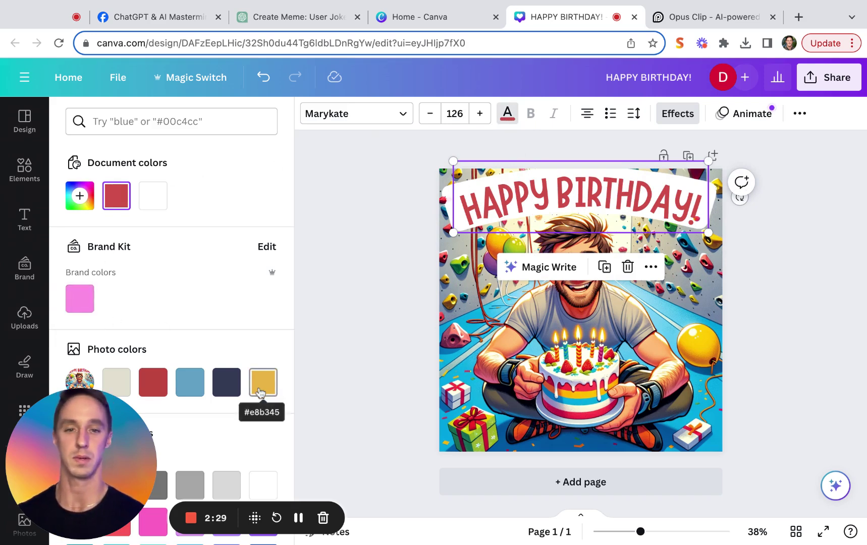
{"action": "left_click", "coordinate": [262, 390]}
{"action": "left_click", "coordinate": [82, 203]}
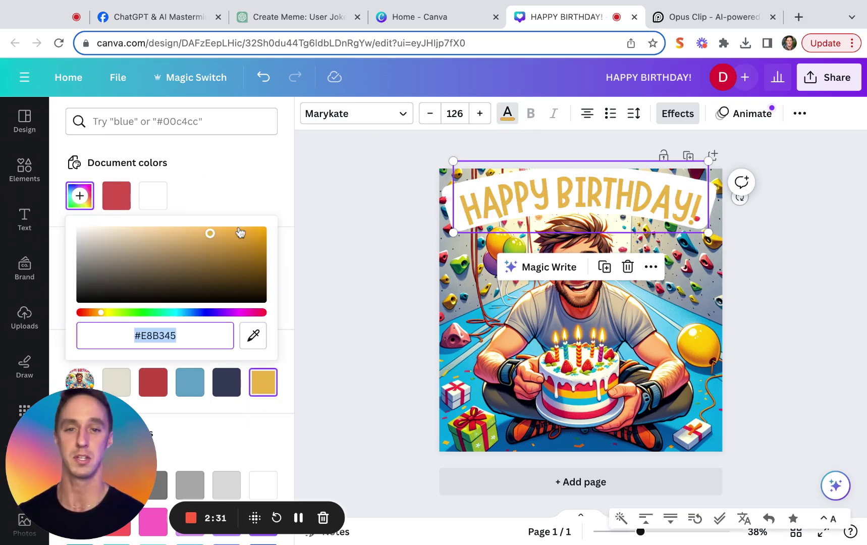
{"action": "left_click", "coordinate": [437, 342]}
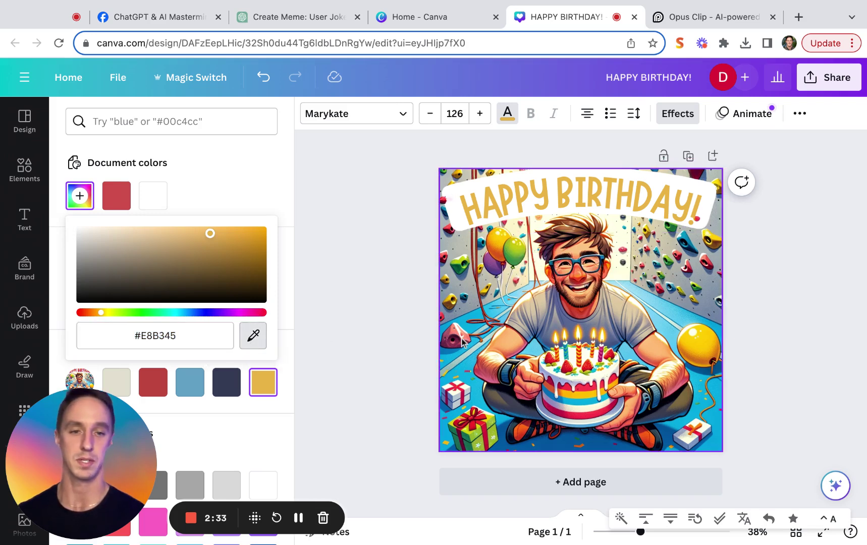
{"action": "key", "text": "ctrl+z"}
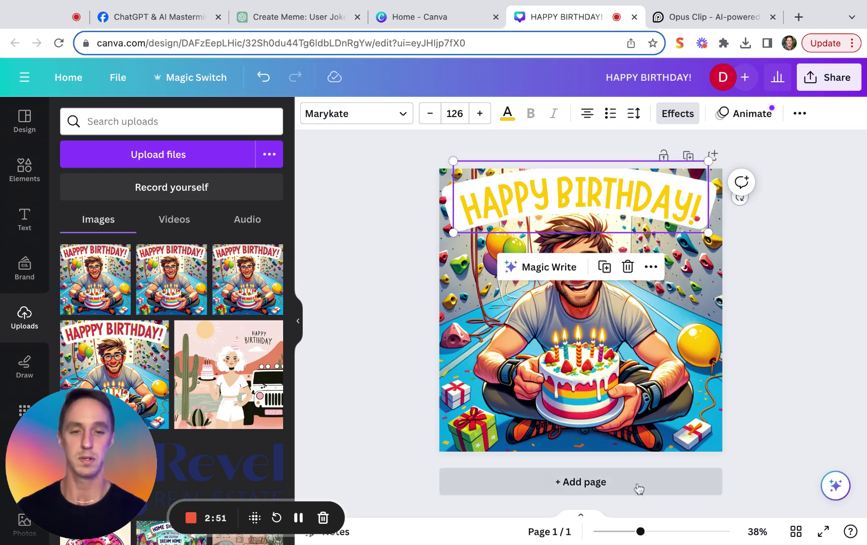
Step: Add page 2 and fill it with the pink desert birthday image
{"action": "left_click", "coordinate": [598, 482]}
{"action": "left_click", "coordinate": [226, 379]}
{"action": "left_click_drag", "start_coordinate": [627, 385], "coordinate": [578, 336]}
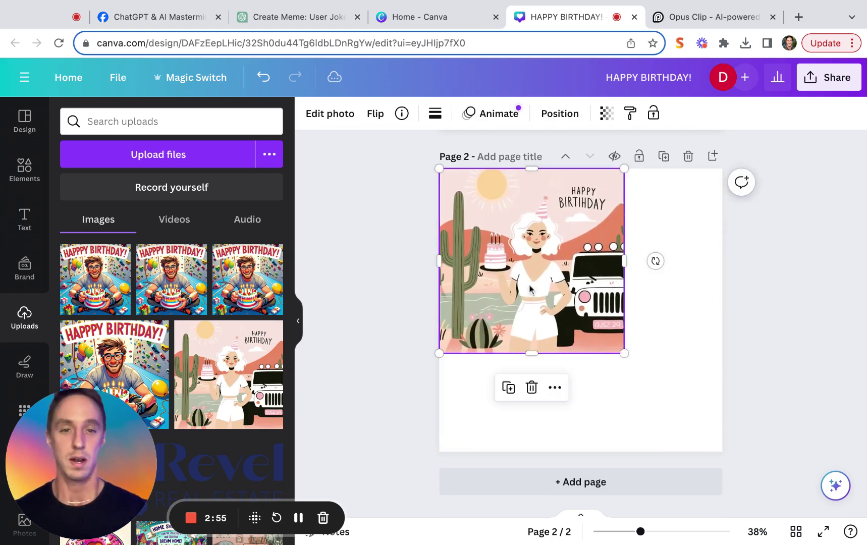
{"action": "left_click_drag", "start_coordinate": [624, 352], "coordinate": [715, 445]}
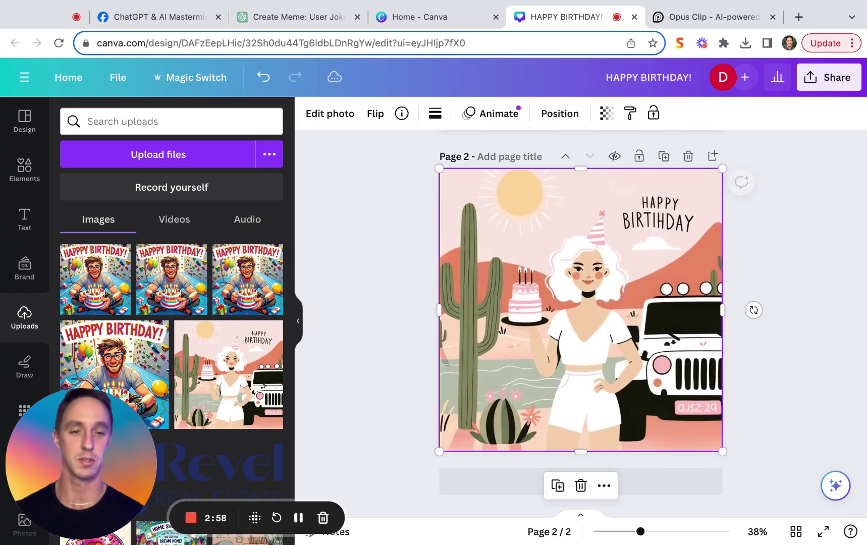
{"action": "left_click", "coordinate": [782, 390]}
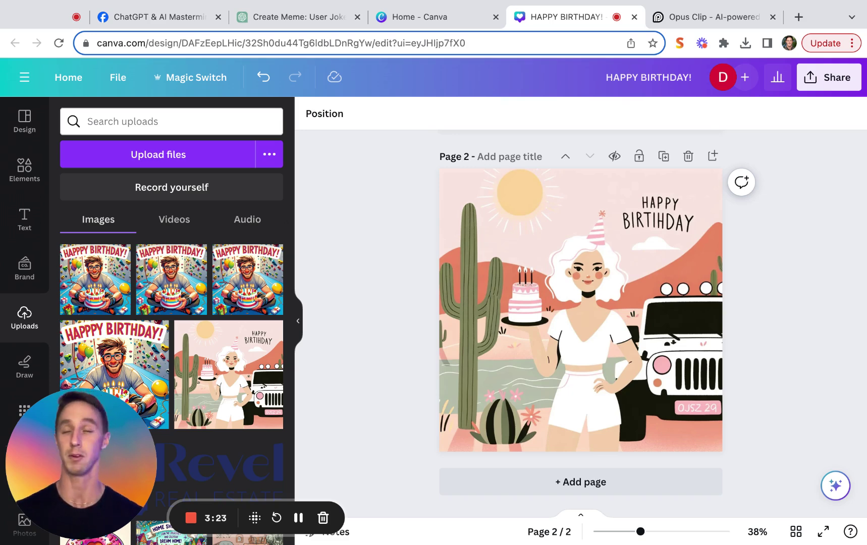
Step: Extract page 2's greeting with Grab Text and correct BIRTIHDAY to HAPPY BIRTHDAY
{"action": "left_click", "coordinate": [676, 202]}
{"action": "left_click", "coordinate": [318, 113]}
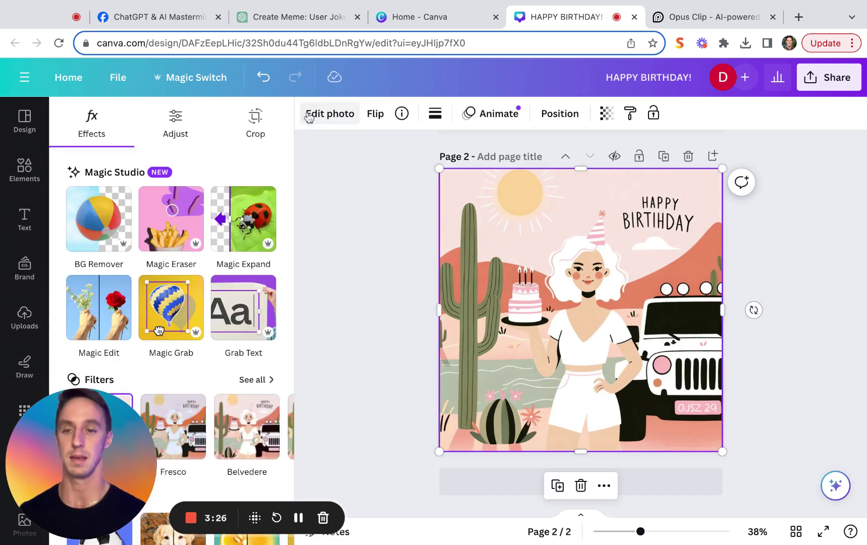
{"action": "left_click", "coordinate": [259, 291]}
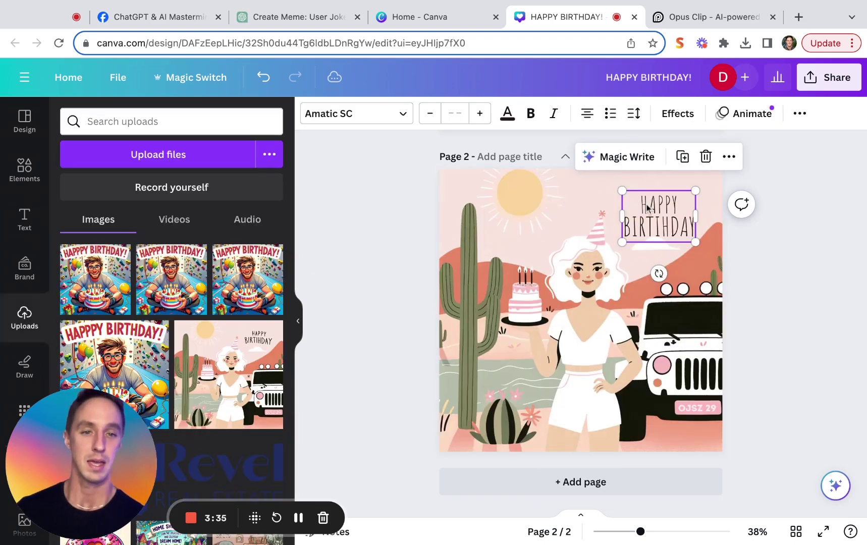
{"action": "double_click", "coordinate": [658, 223]}
{"action": "left_click", "coordinate": [659, 223]}
{"action": "key", "text": "Escape"}
{"action": "left_click", "coordinate": [708, 250]}
{"action": "left_click", "coordinate": [660, 216]}
{"action": "left_click_drag", "start_coordinate": [660, 216], "coordinate": [661, 212]}
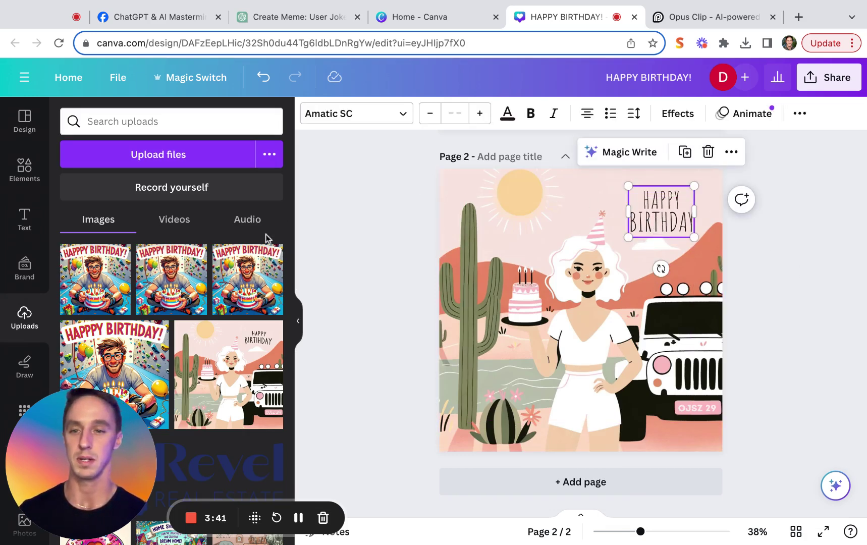
Step: Set the HAPPY BIRTHDAY greeting in the Chloe font and move it to the top-right
{"action": "left_click", "coordinate": [380, 126]}
{"action": "scroll", "coordinate": [228, 269], "scroll_direction": "down", "scroll_amount": 10}
{"action": "scroll", "coordinate": [228, 315], "scroll_direction": "down", "scroll_amount": 5}
{"action": "scroll", "coordinate": [225, 305], "scroll_direction": "down", "scroll_amount": 2}
{"action": "left_click", "coordinate": [217, 280]}
{"action": "left_click", "coordinate": [688, 232]}
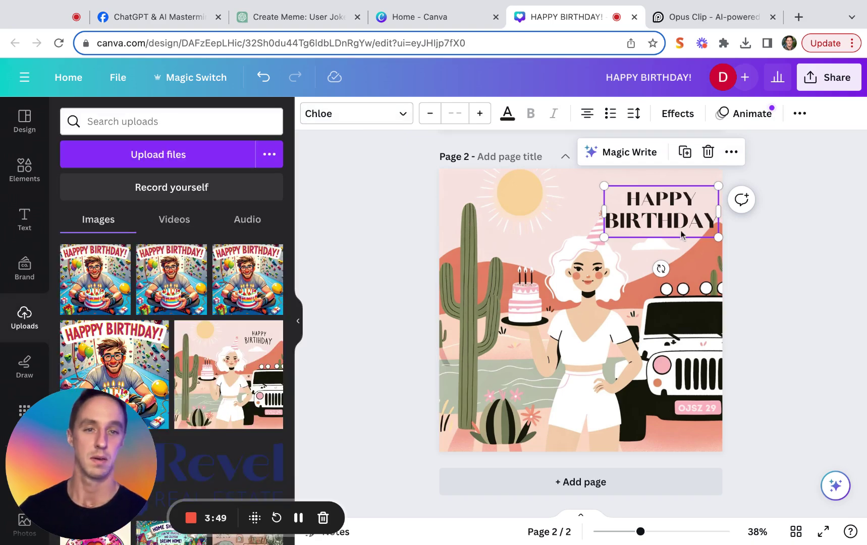
{"action": "mouse_move", "coordinate": [682, 234]}
{"action": "left_mouse_down"}
{"action": "mouse_move", "coordinate": [675, 219]}
{"action": "mouse_move", "coordinate": [687, 230]}
{"action": "left_mouse_up"}
{"action": "left_click", "coordinate": [765, 283]}
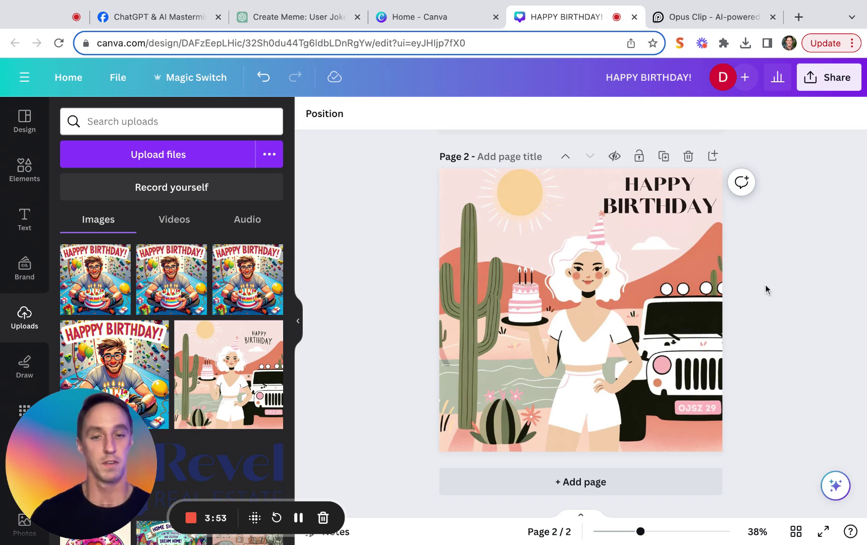
Step: Replace the jeep's licence plate text with OPS BOSS
{"action": "left_click", "coordinate": [712, 410]}
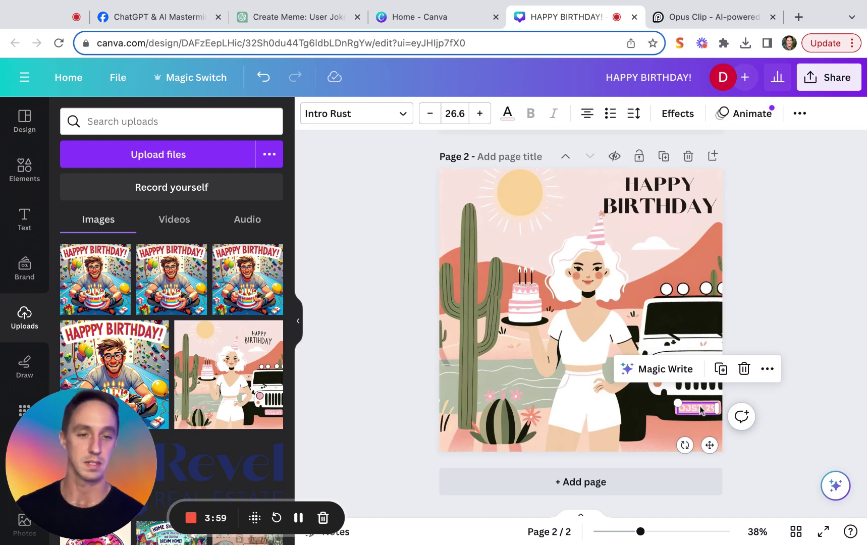
{"action": "double_click", "coordinate": [702, 407]}
{"action": "type", "text": "OPS BOSS"}
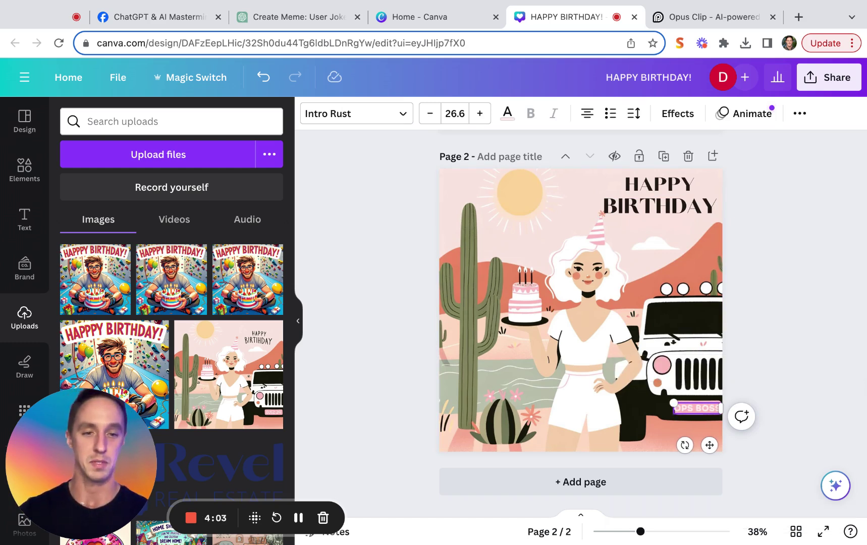
{"action": "left_click", "coordinate": [717, 403]}
Step: Shrink OPS BOSS one size to 23.6 and nudge HAPPY BIRTHDAY slightly up
{"action": "left_click", "coordinate": [717, 404]}
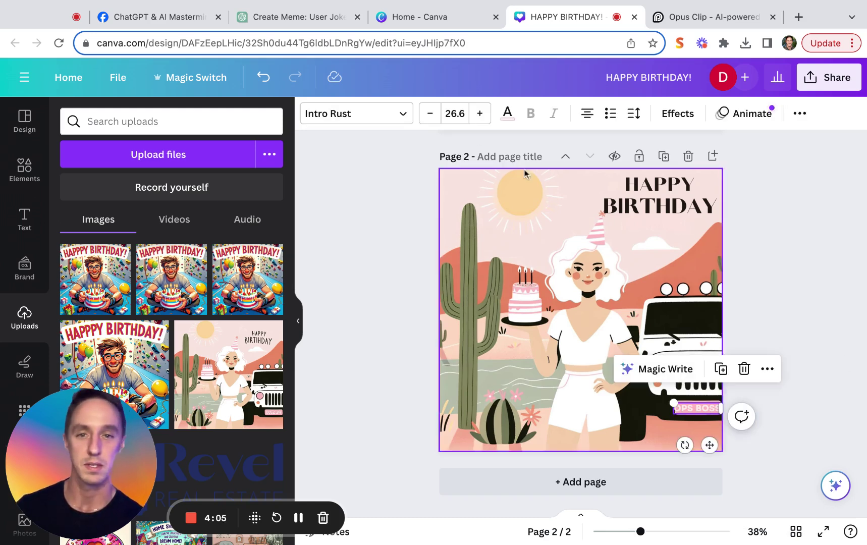
{"action": "left_click", "coordinate": [429, 114]}
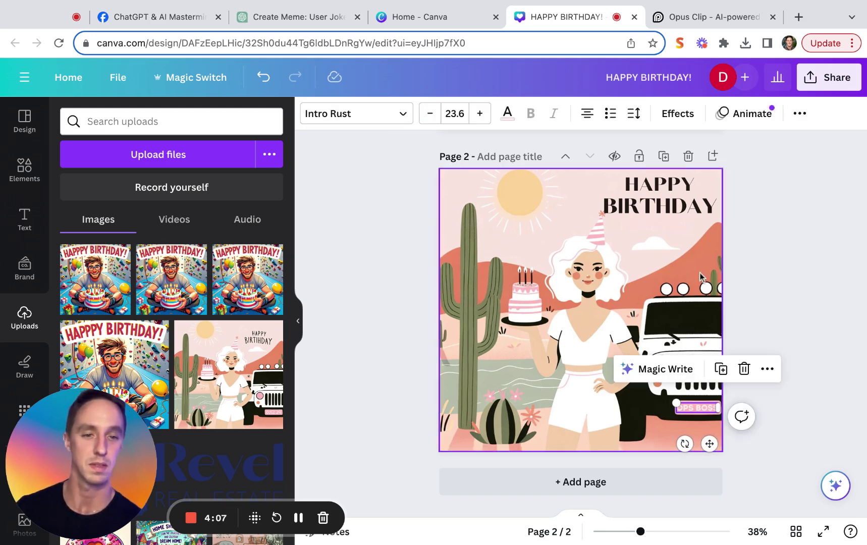
{"action": "left_click", "coordinate": [779, 283]}
{"action": "left_click", "coordinate": [697, 416]}
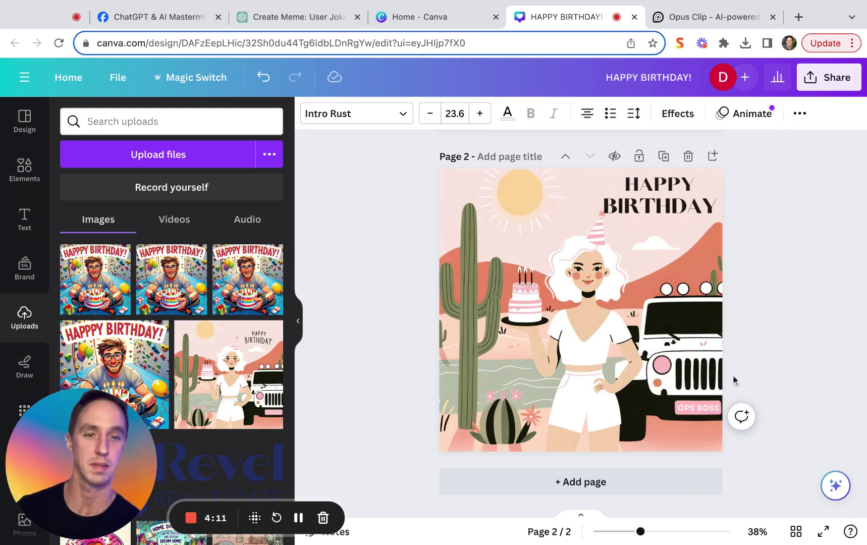
{"action": "left_click", "coordinate": [793, 329]}
{"action": "left_click", "coordinate": [685, 212]}
{"action": "left_click_drag", "start_coordinate": [685, 212], "coordinate": [688, 208]}
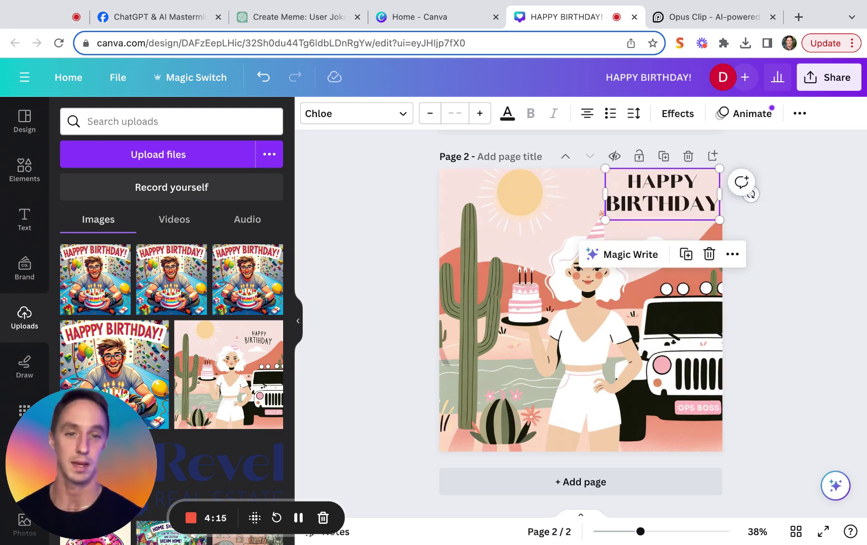